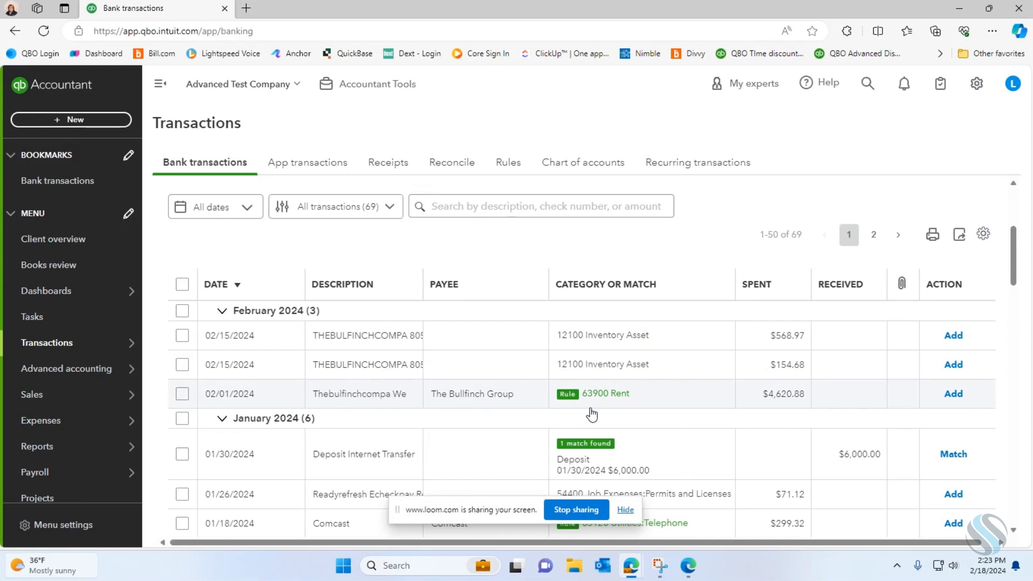
# Add the 02/01/2024 rent transaction, and set the vendor of the $568.97 transaction to The Bullfinch Group.
pyautogui.click(954, 396)
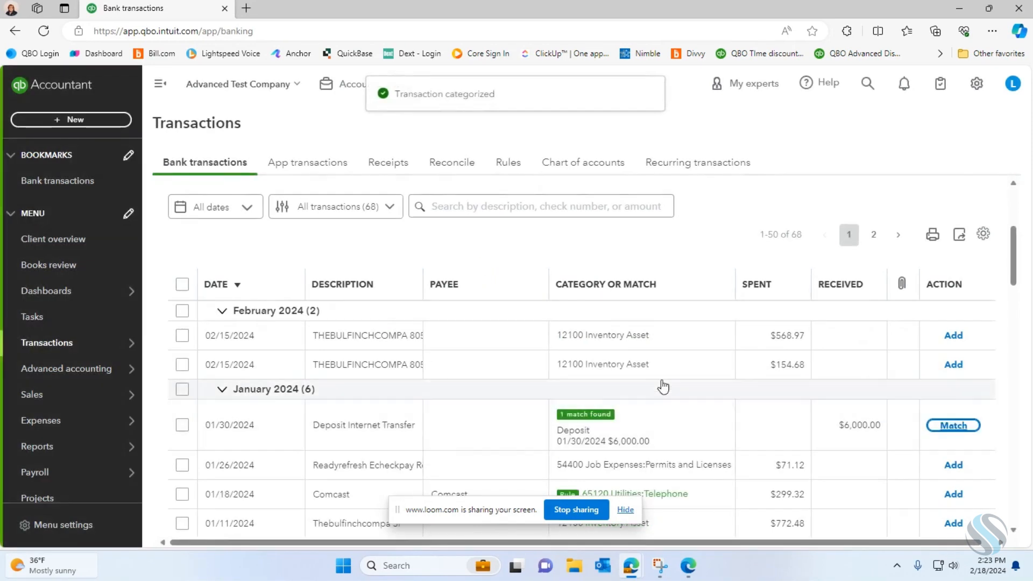
pyautogui.click(483, 347)
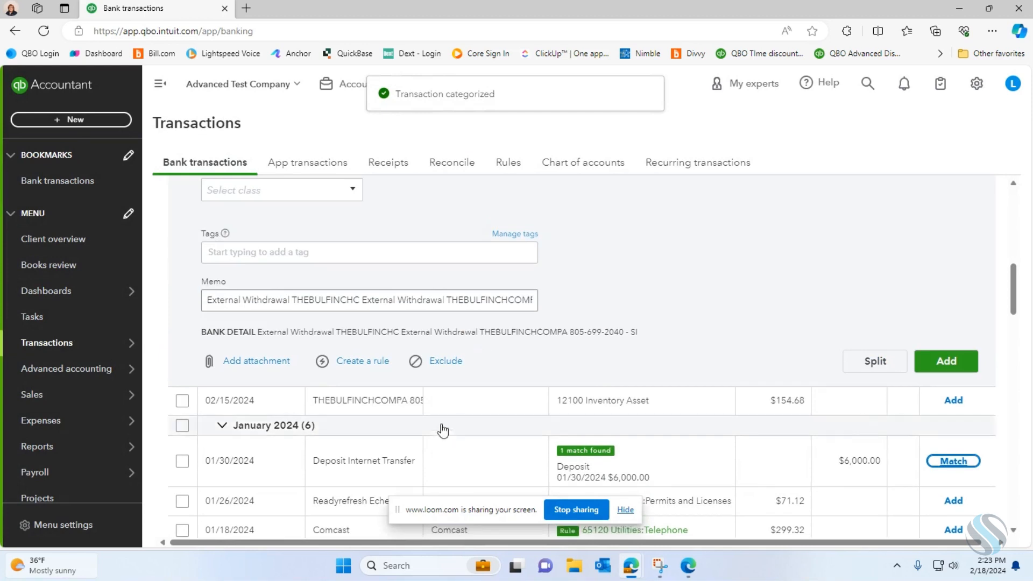
pyautogui.scroll(4, 308, 254)
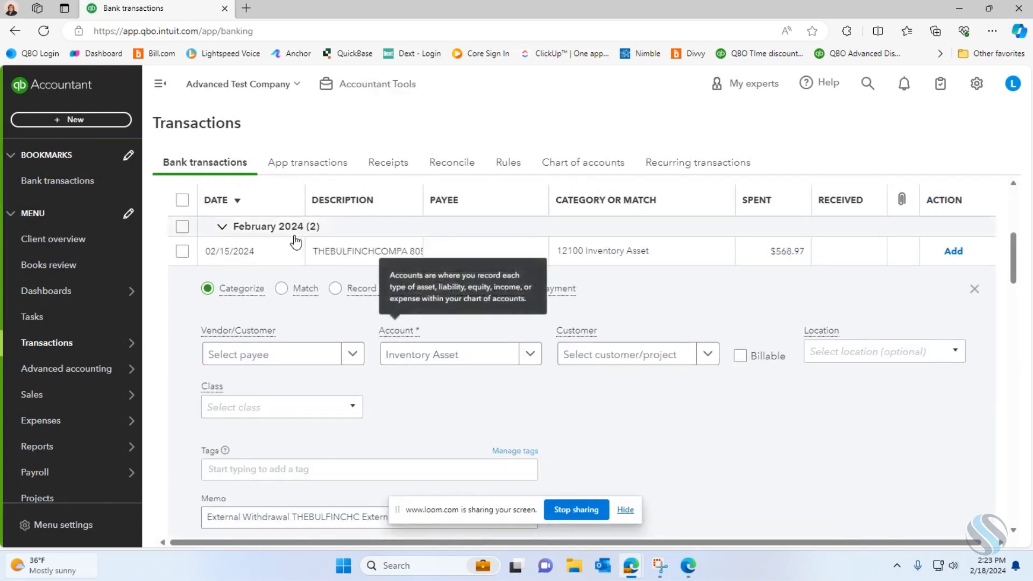
pyautogui.click(271, 356)
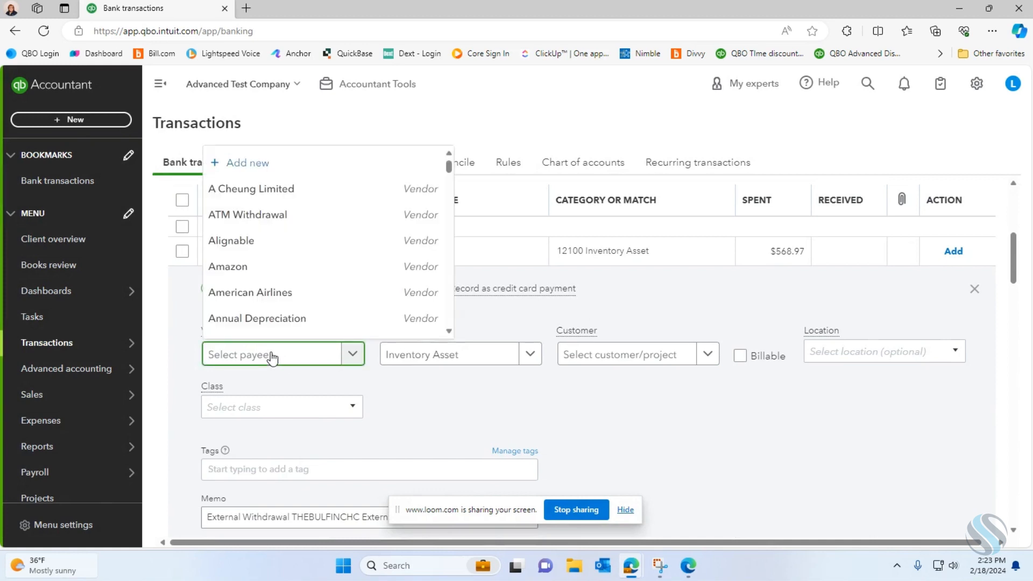
pyautogui.write('Bu')
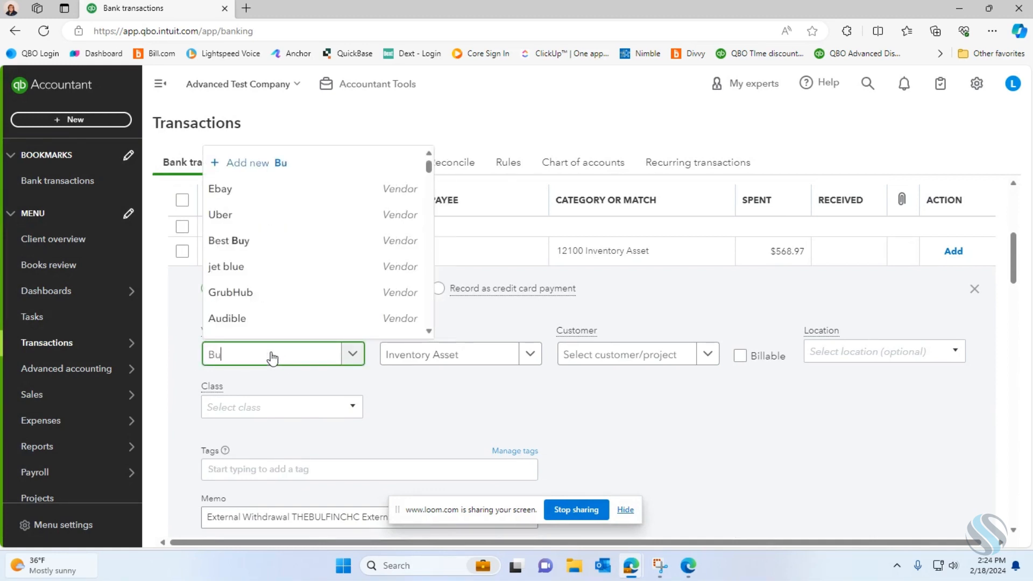
pyautogui.write('ll')
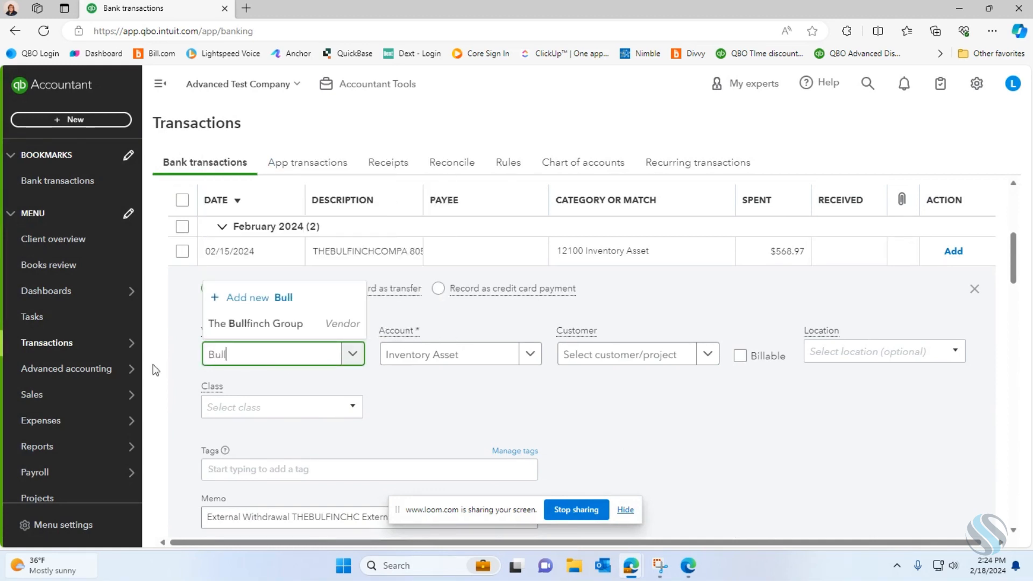
pyautogui.press('Down')
pyautogui.press('Return')
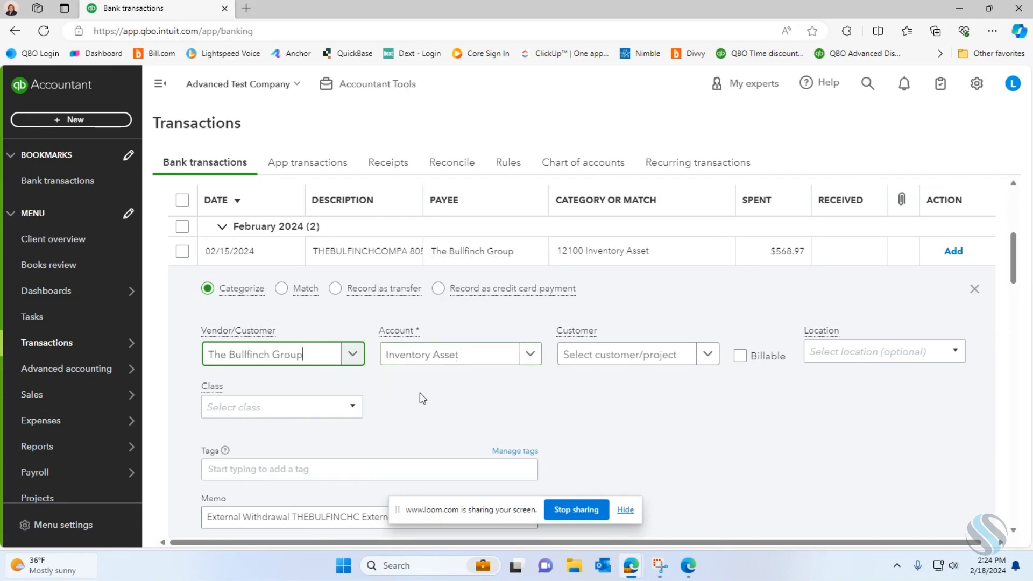
# Assign the Rent category to the $568.97 transaction from the vendor's categorization history and add the transaction.
pyautogui.scroll(-1, 421, 394)
pyautogui.scroll(-1, 420, 393)
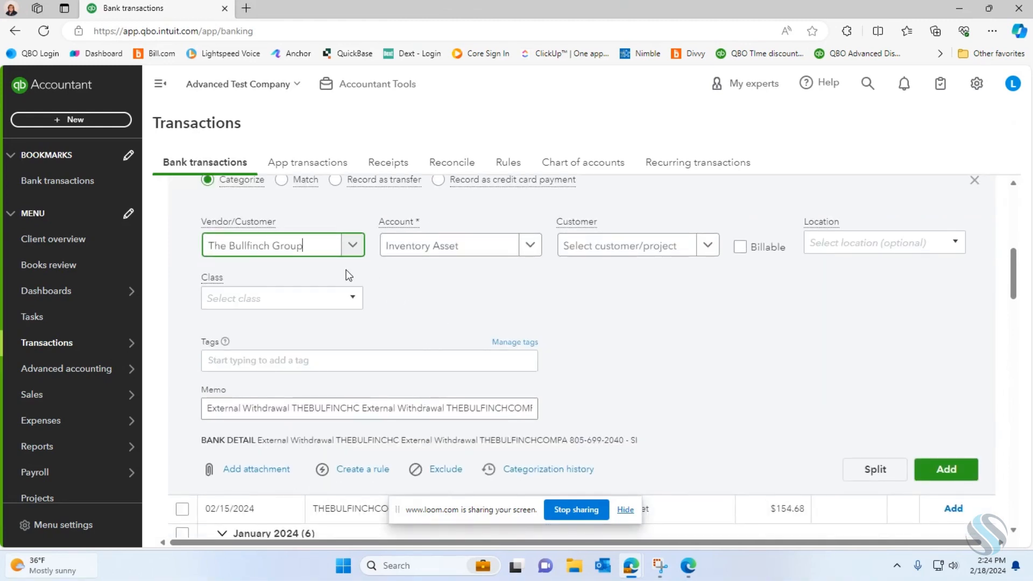
pyautogui.click(540, 470)
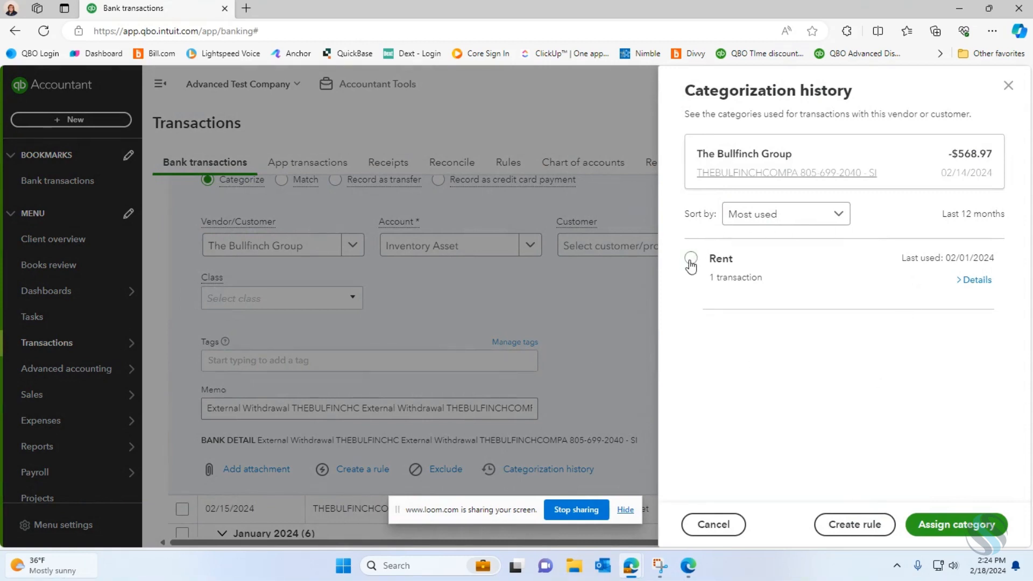
pyautogui.click(703, 305)
pyautogui.click(969, 525)
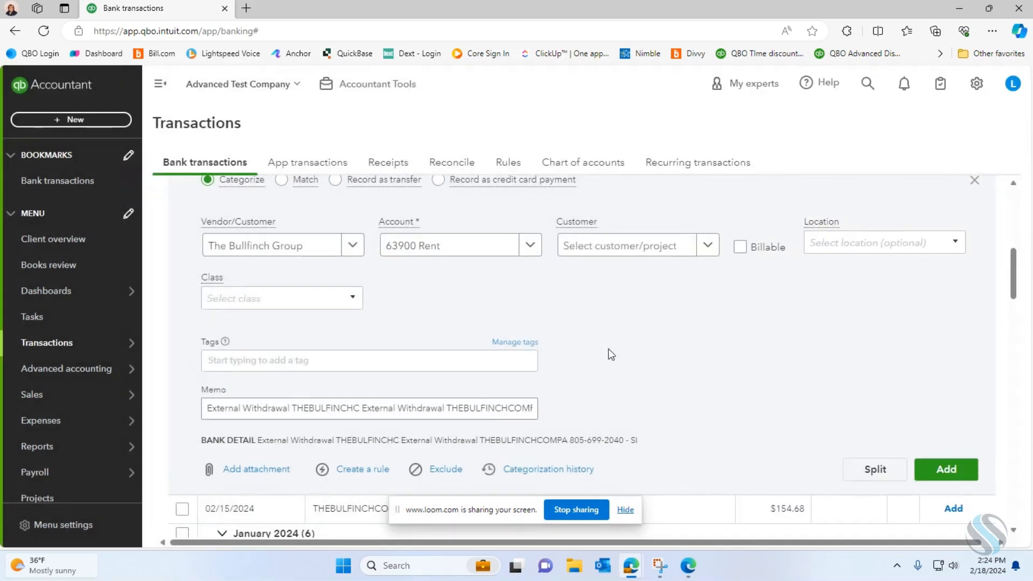
pyautogui.click(947, 468)
pyautogui.click(626, 510)
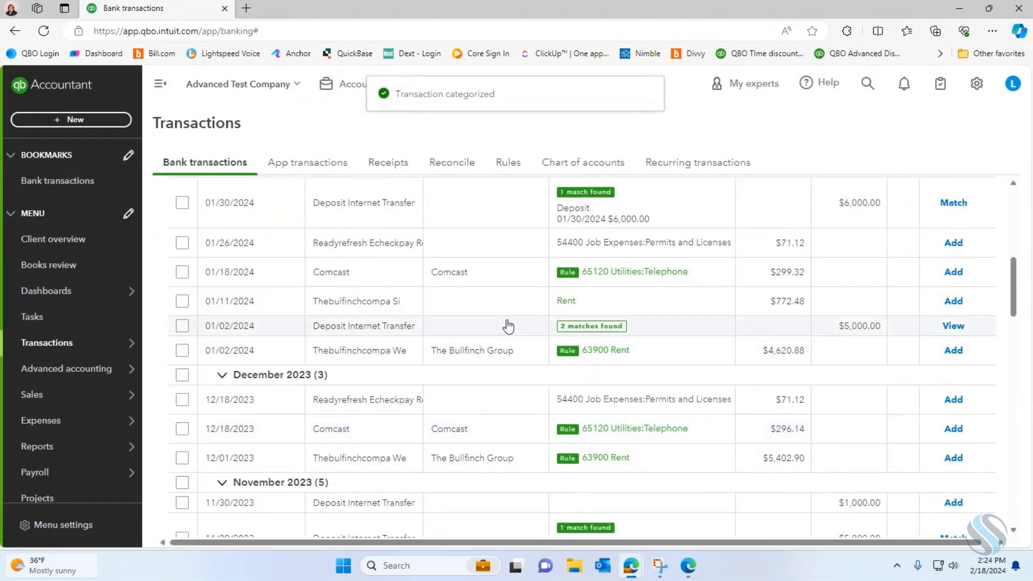
# Add the 02/15/2024 $154.68 transaction and create a rule using the same category for all expenses from THEBULFINCHCOMPA.
pyautogui.scroll(3, 507, 325)
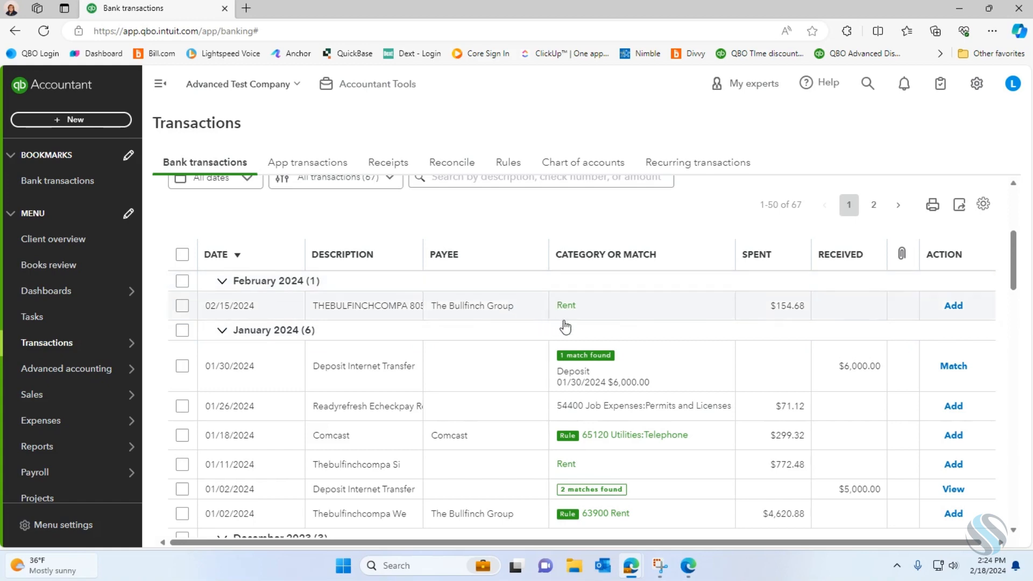
pyautogui.click(955, 306)
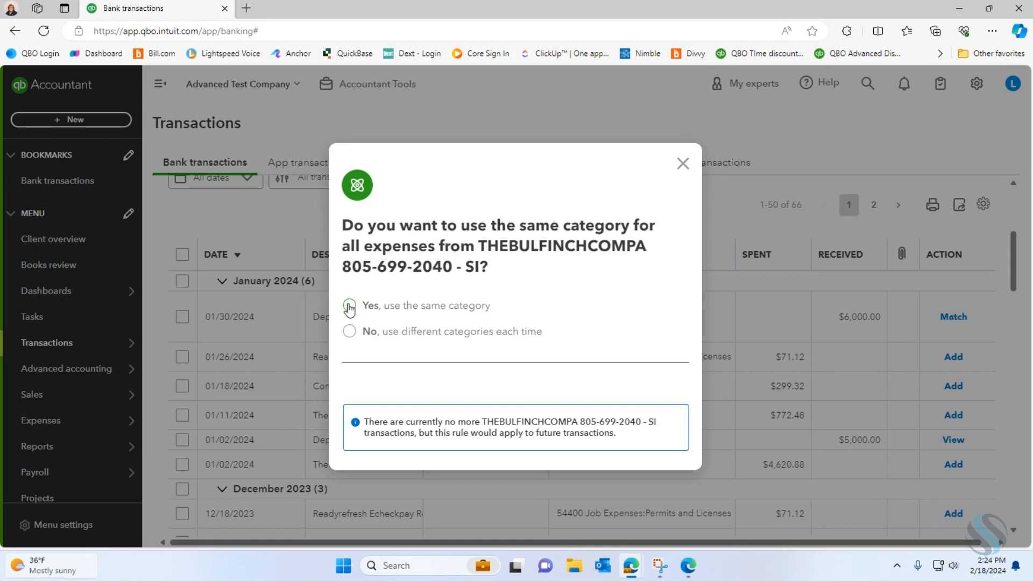
pyautogui.click(349, 307)
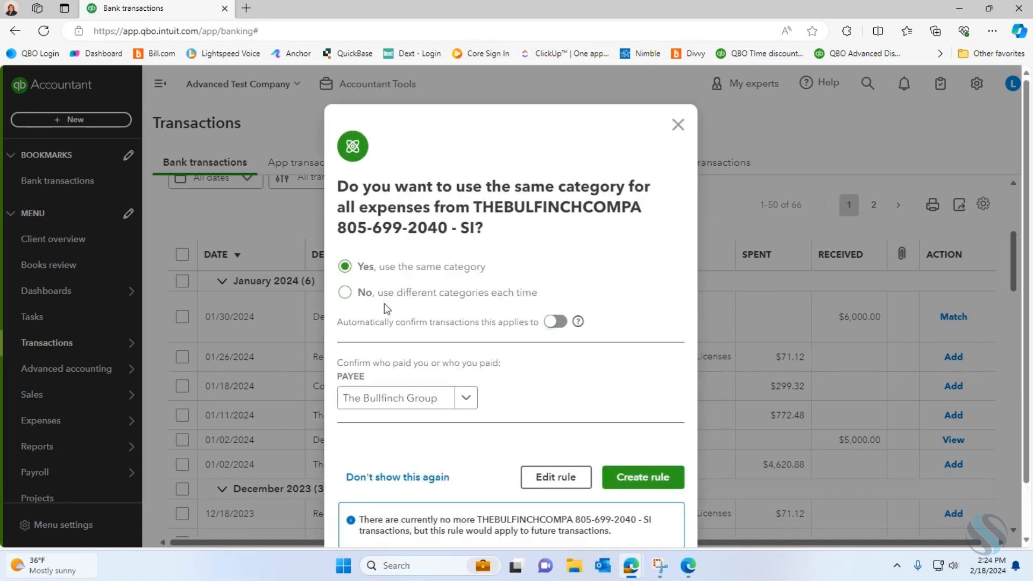
pyautogui.moveTo(577, 329)
pyautogui.scroll(-1, 534, 343)
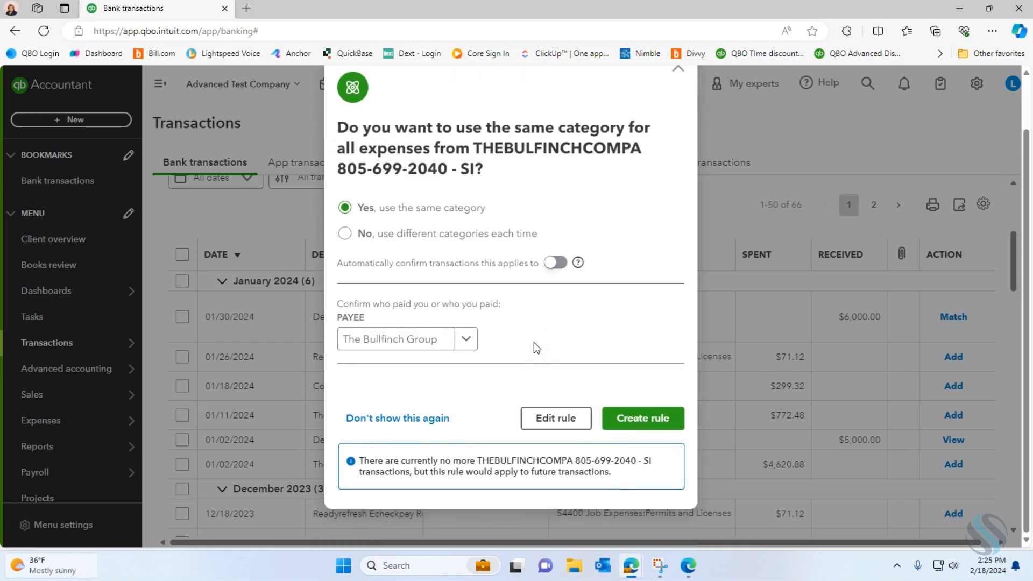
pyautogui.click(649, 423)
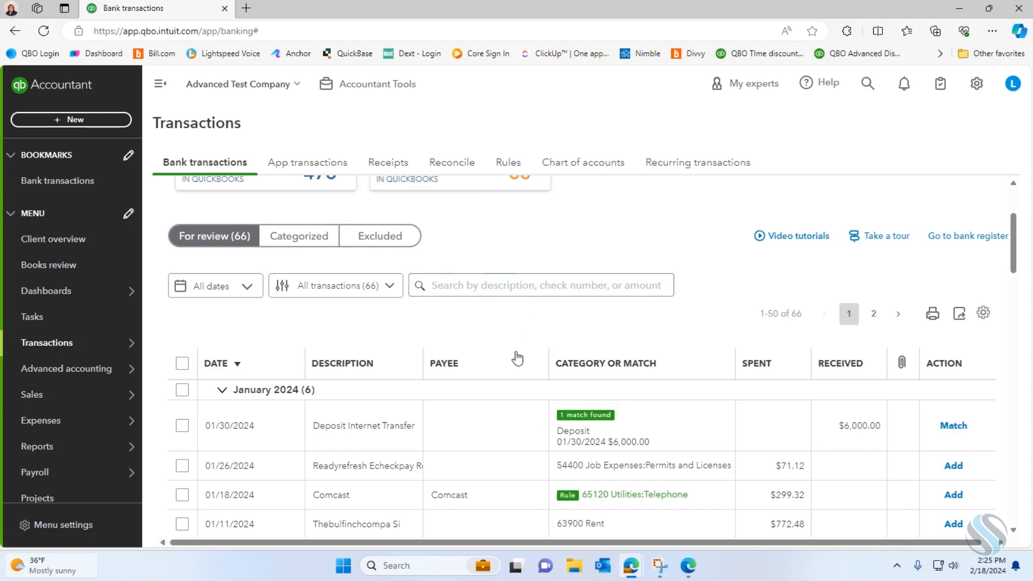
# Match the 01/30/2024 internet transfer of $6,000.00 to its suggested deposit.
pyautogui.scroll(-2, 508, 358)
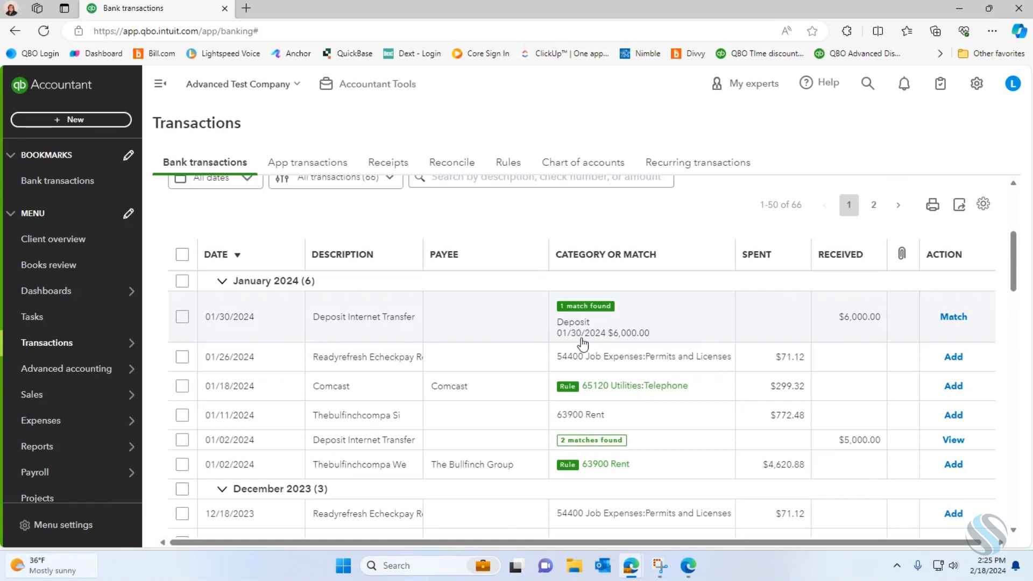
pyautogui.click(955, 318)
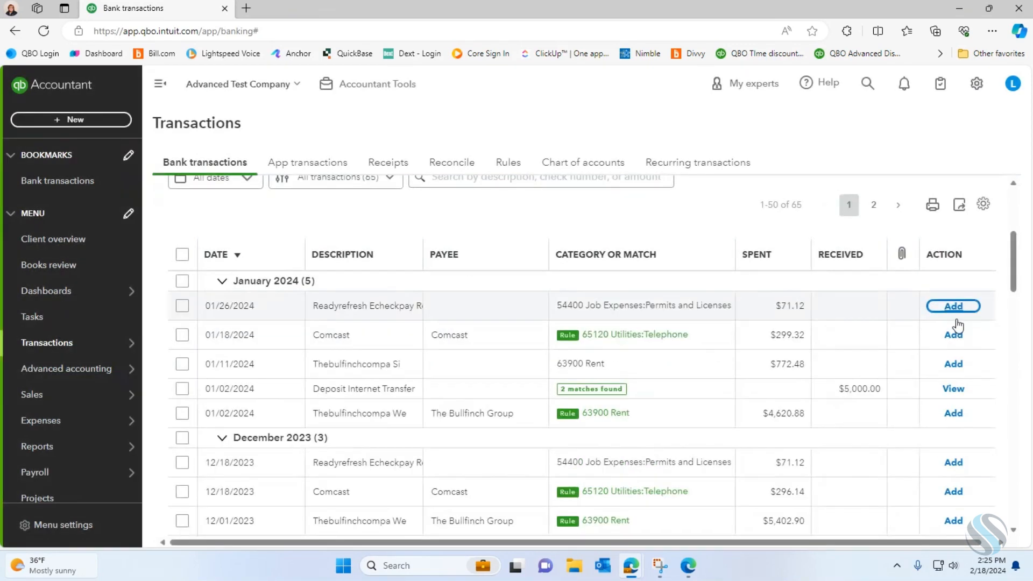
# Create Ready Refresh as a new vendor and assign it as payee of the 01/26/2024 $71.12 transaction.
pyautogui.click(486, 307)
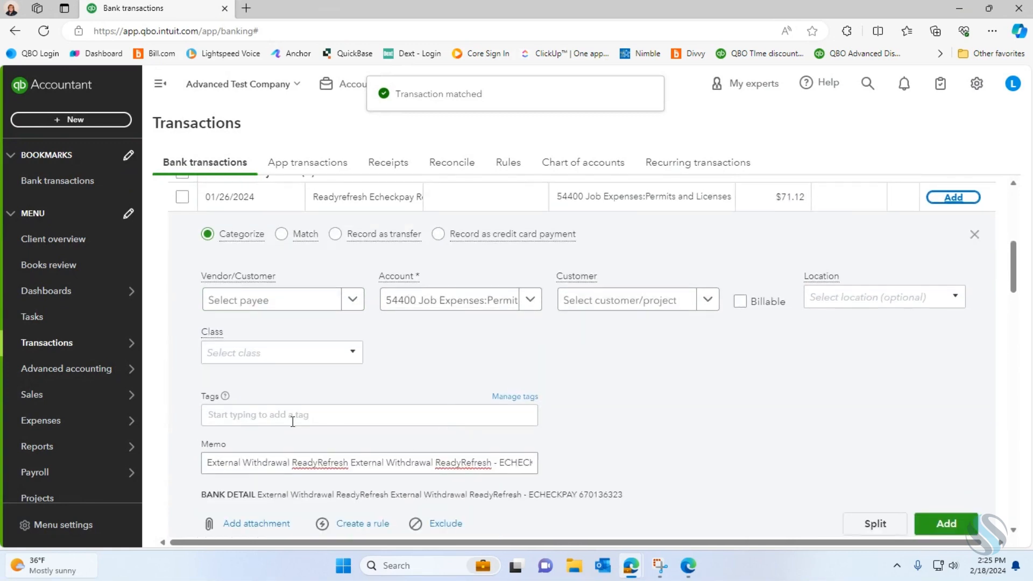
pyautogui.click(311, 308)
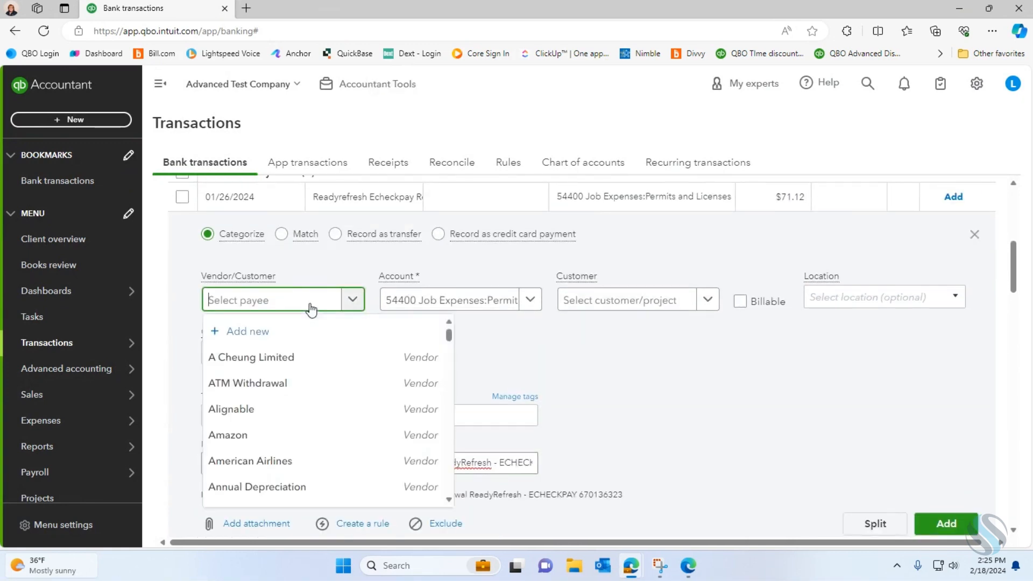
pyautogui.write('Re')
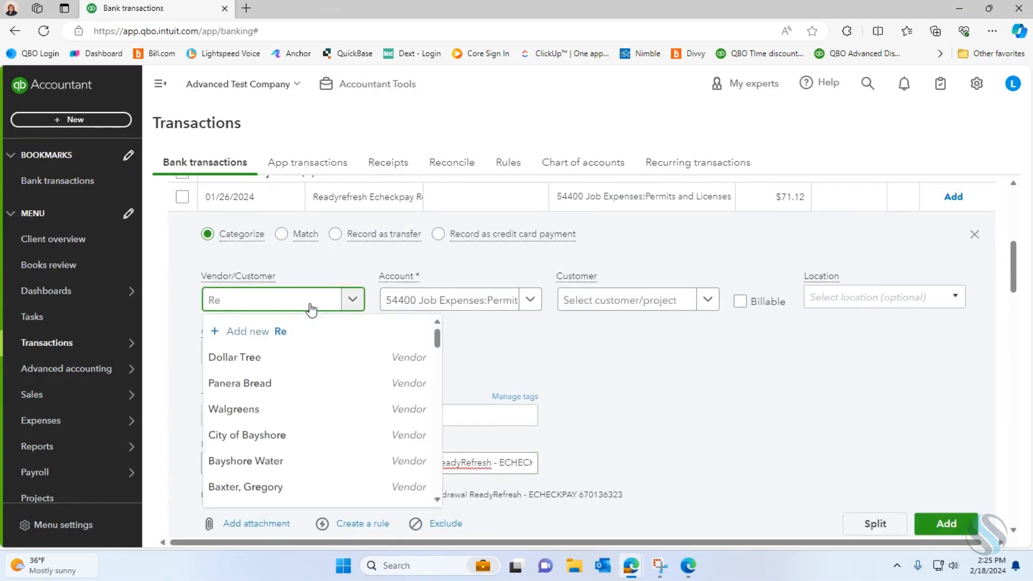
pyautogui.write('adyfresh')
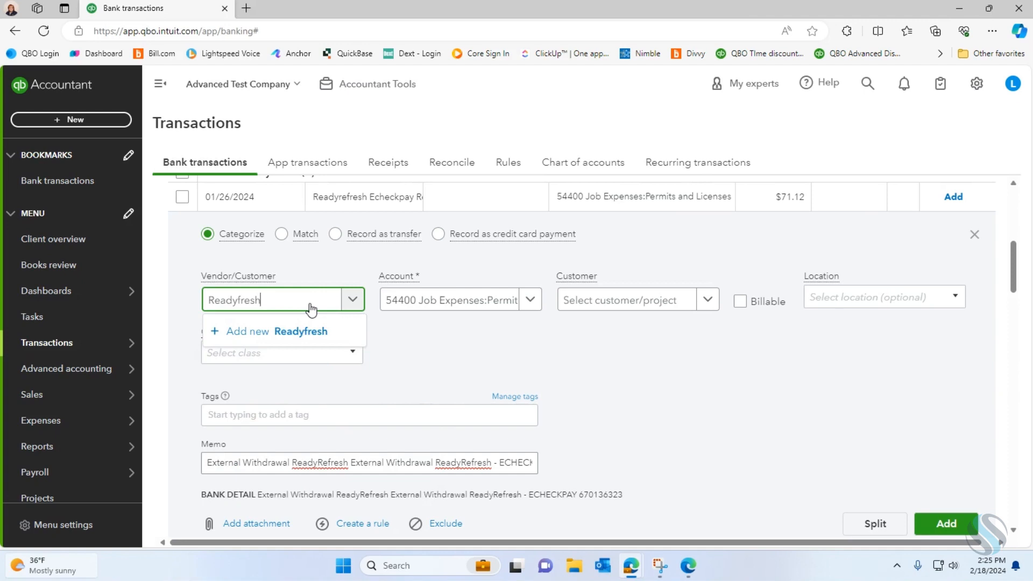
pyautogui.click(239, 308)
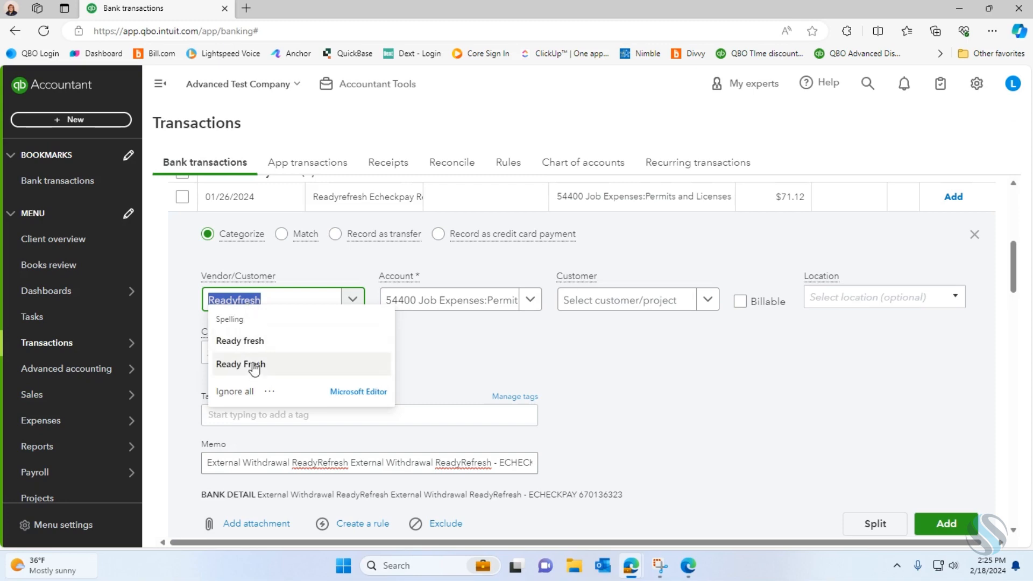
pyautogui.write('Rea')
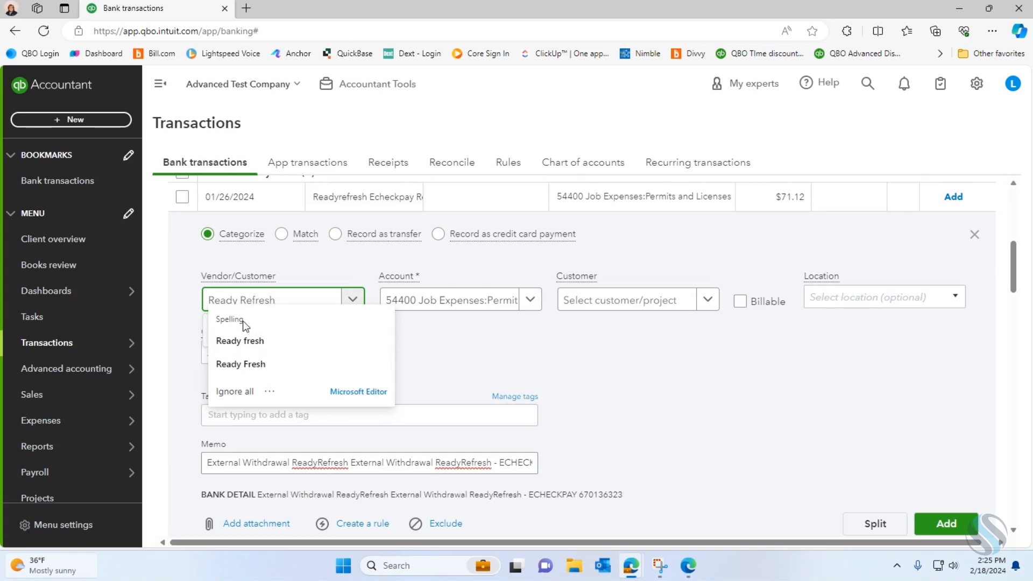
pyautogui.click(468, 359)
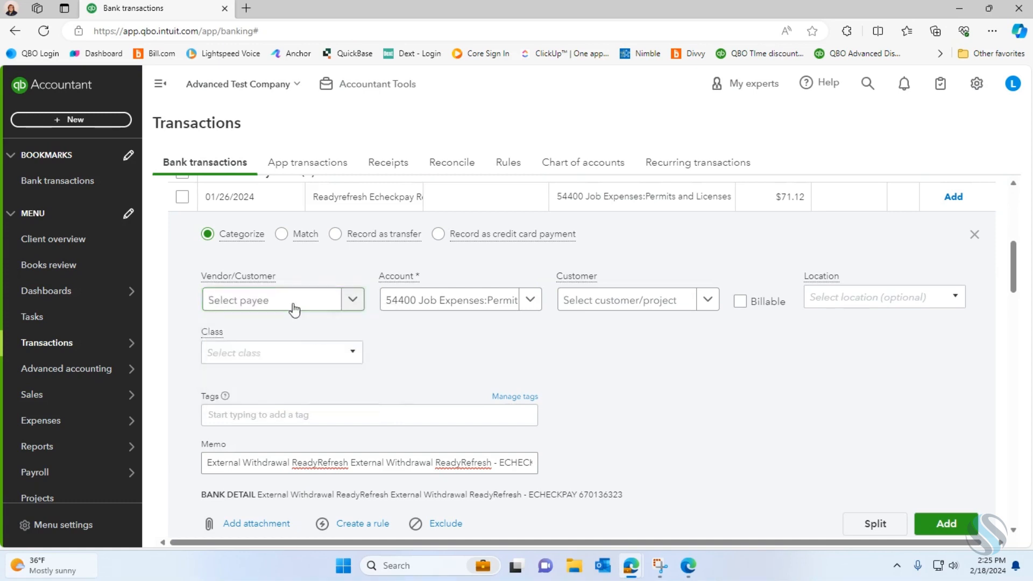
pyautogui.click(274, 304)
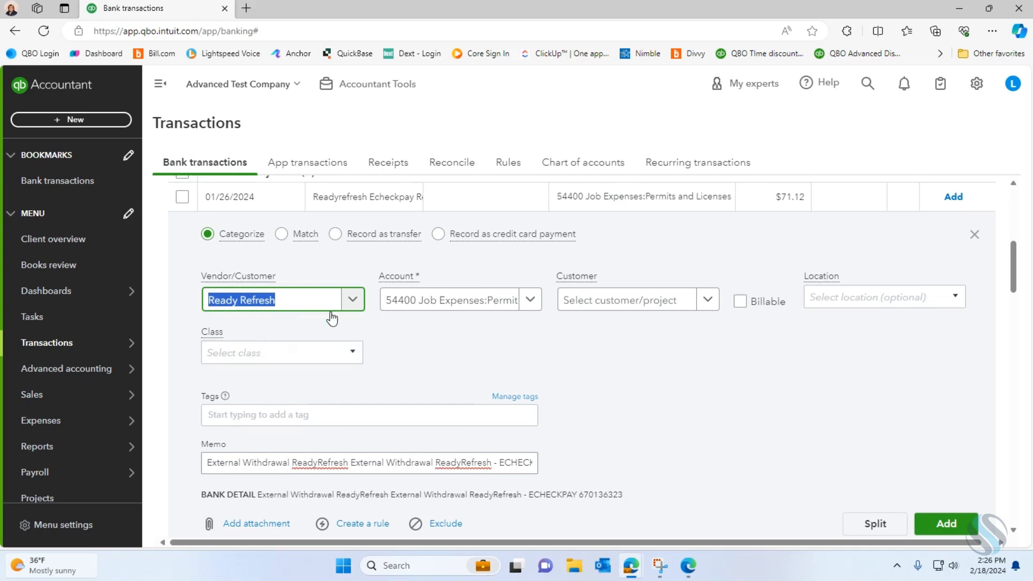
pyautogui.press('Tab')
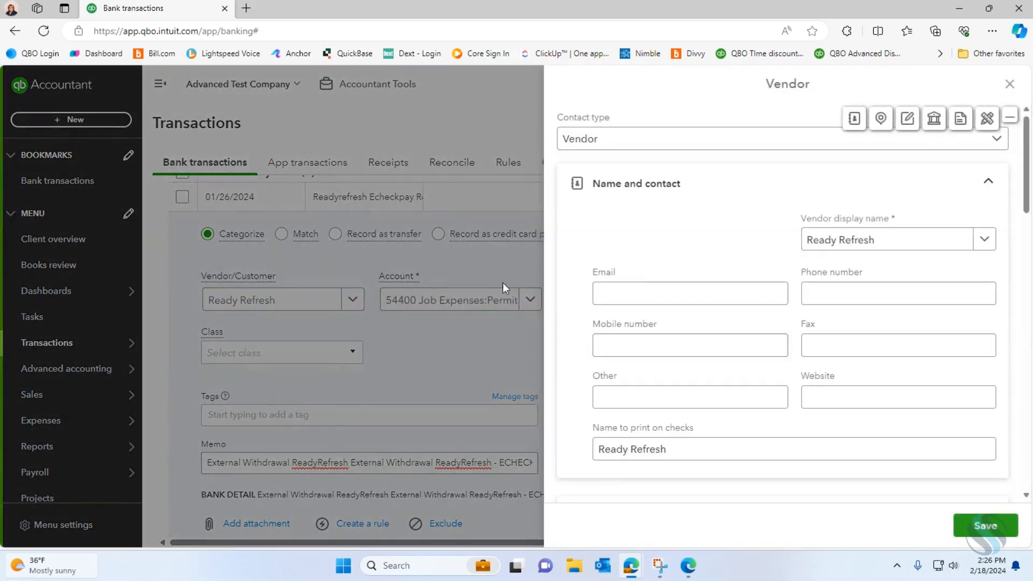
pyautogui.click(988, 525)
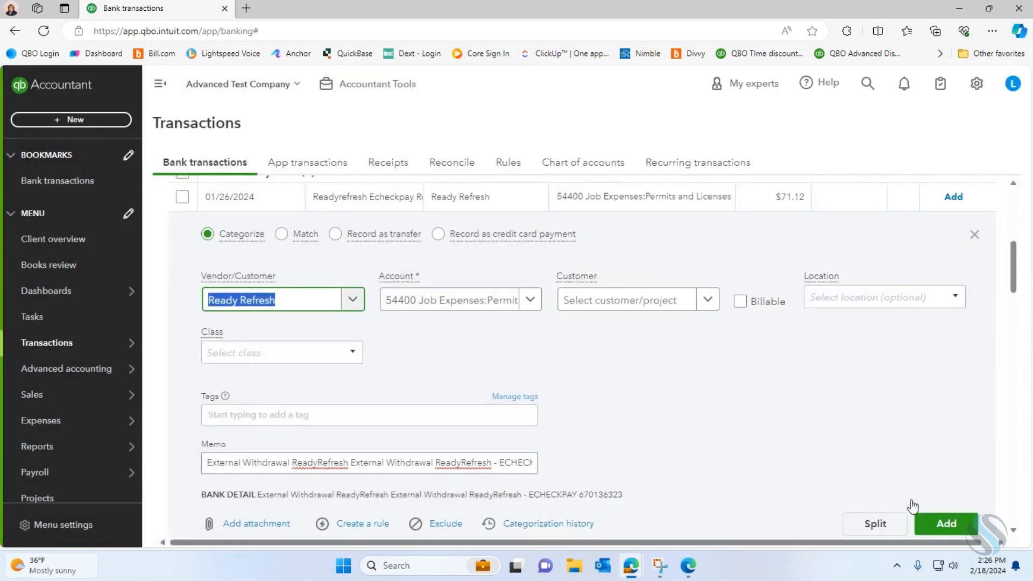
# Set the Ready Refresh transaction's account to 63000 Office Supplies and add the transaction.
pyautogui.click(531, 303)
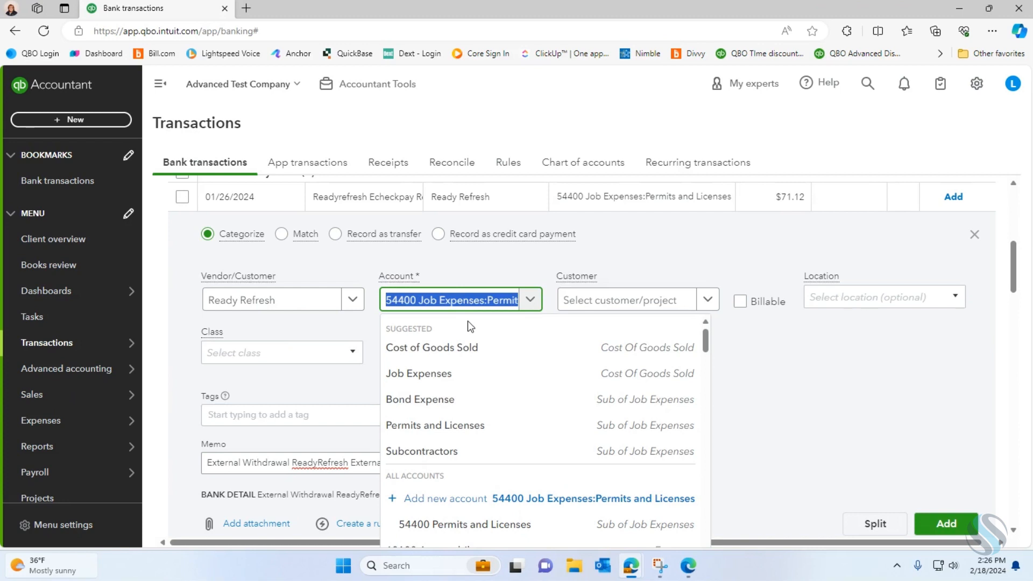
pyautogui.write('office')
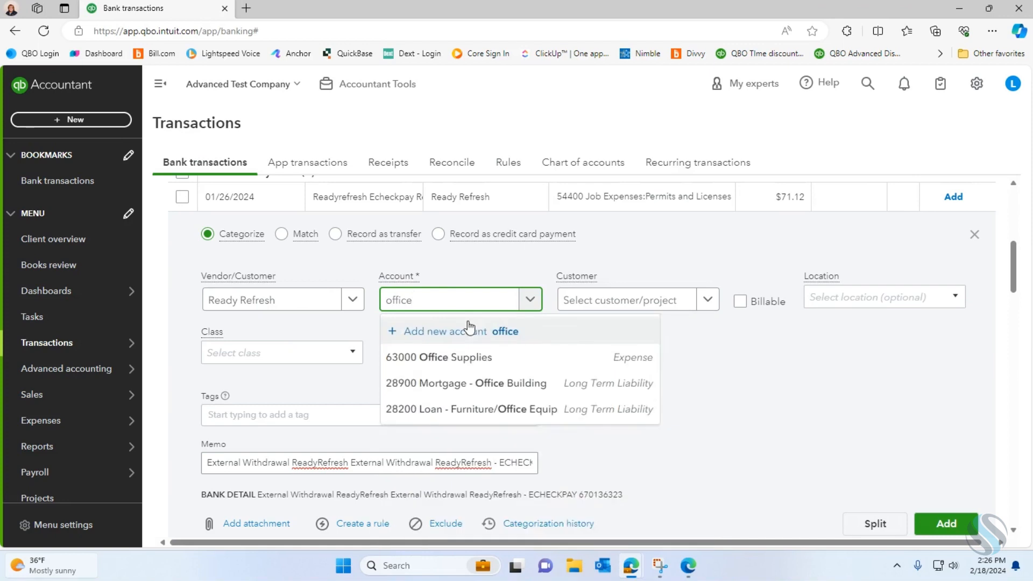
pyautogui.click(471, 357)
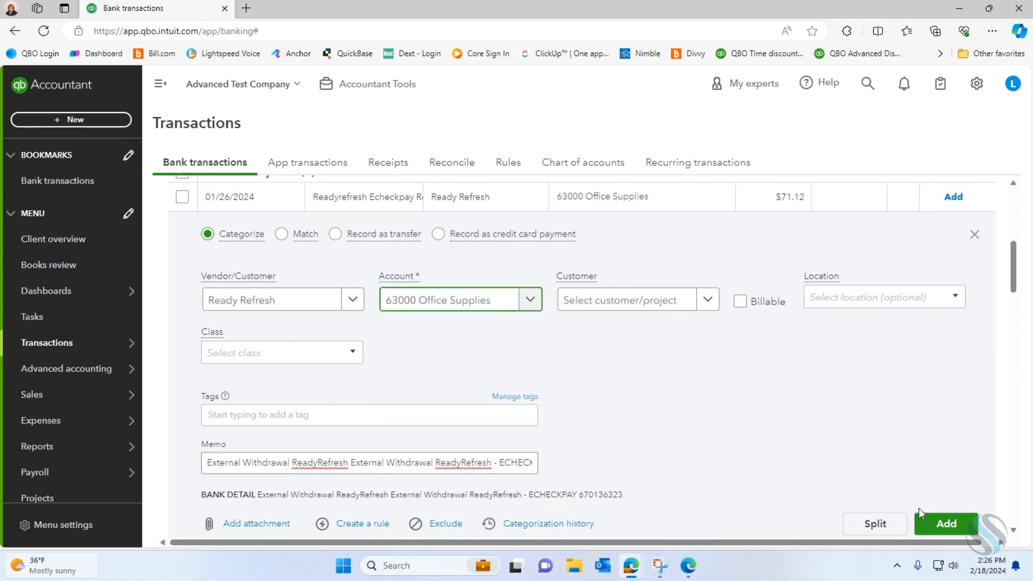
pyautogui.click(948, 523)
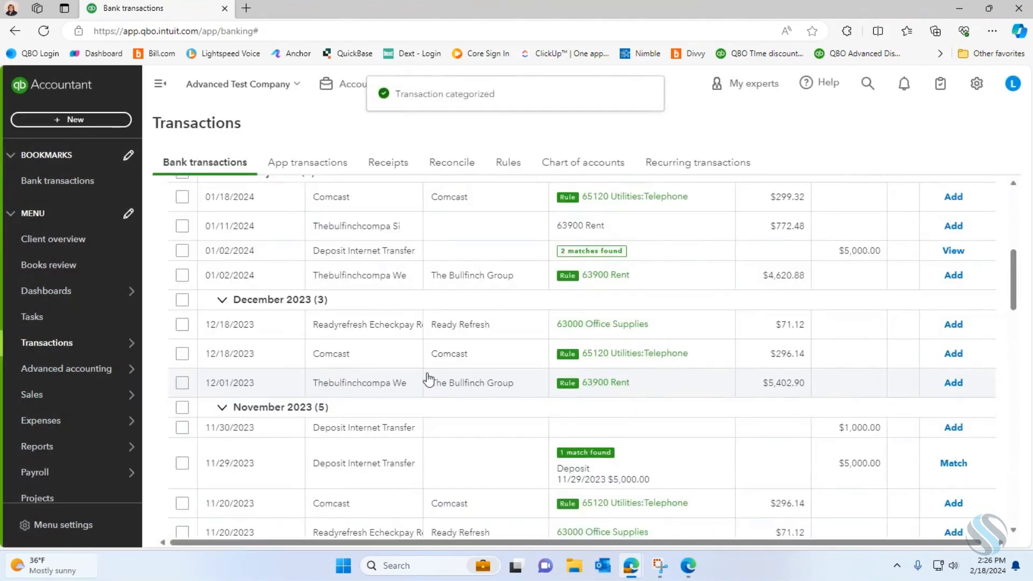
# Assign The Bullfinch Group as the payee of the 01/11/2024 $772.48 transaction.
pyautogui.scroll(1, 454, 364)
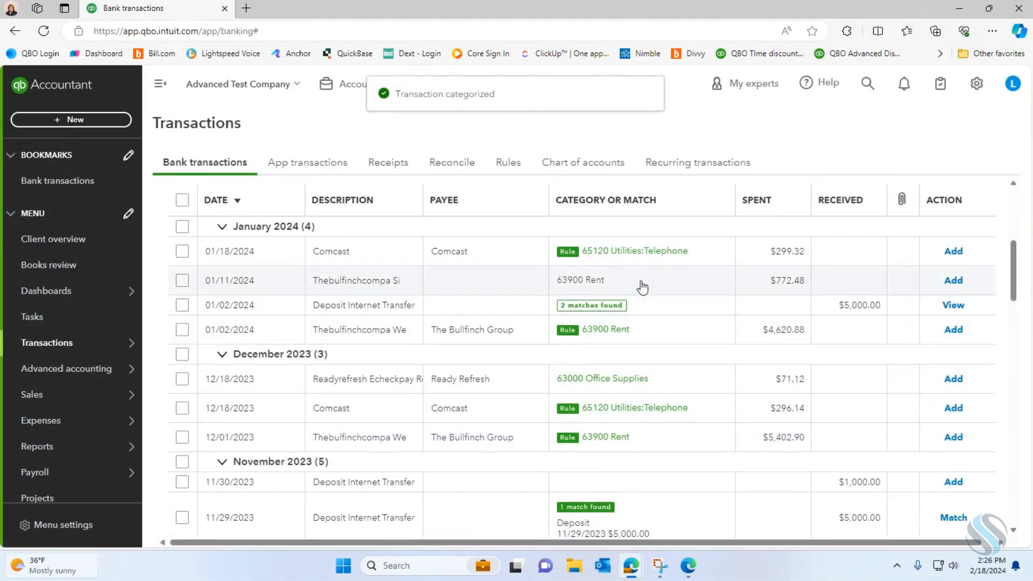
pyautogui.click(488, 287)
pyautogui.click(325, 389)
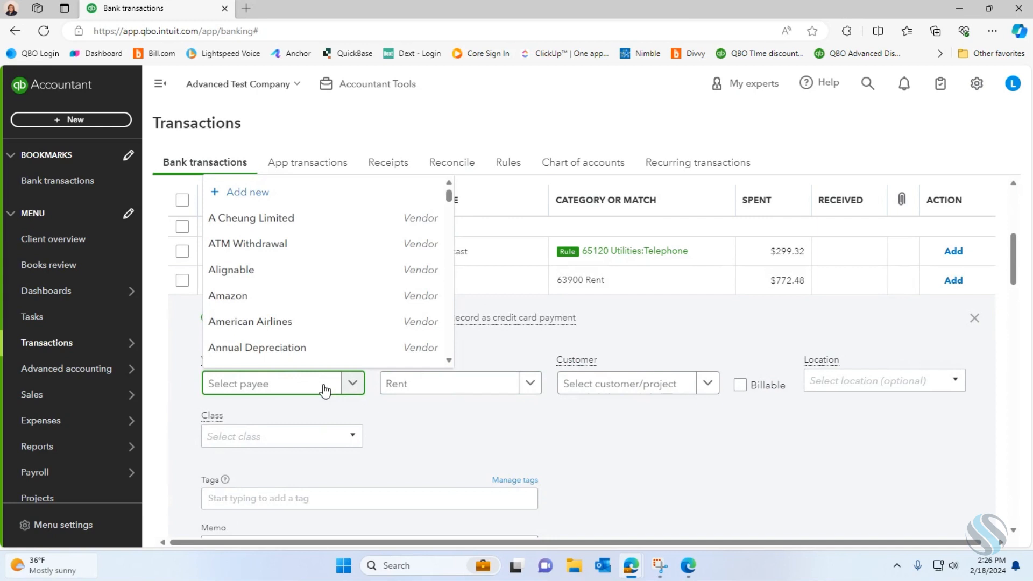
pyautogui.write('The fu')
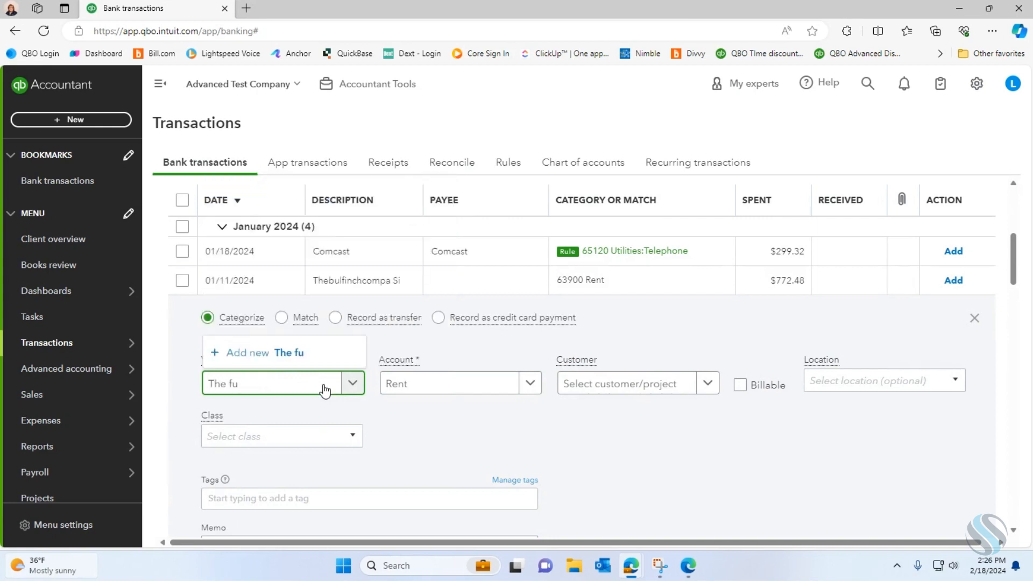
pyautogui.press('BackSpace')
pyautogui.write('b')
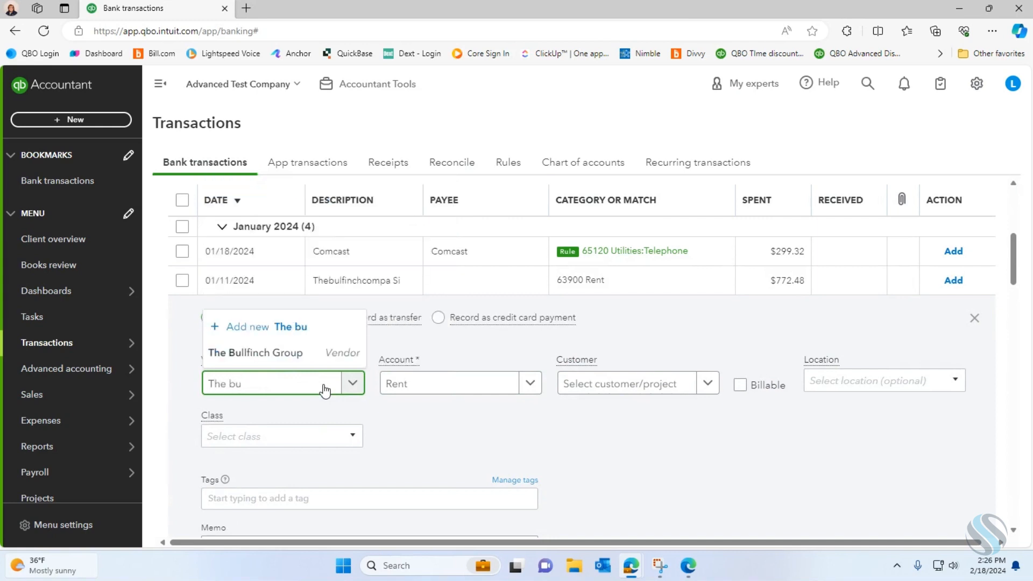
pyautogui.click(290, 352)
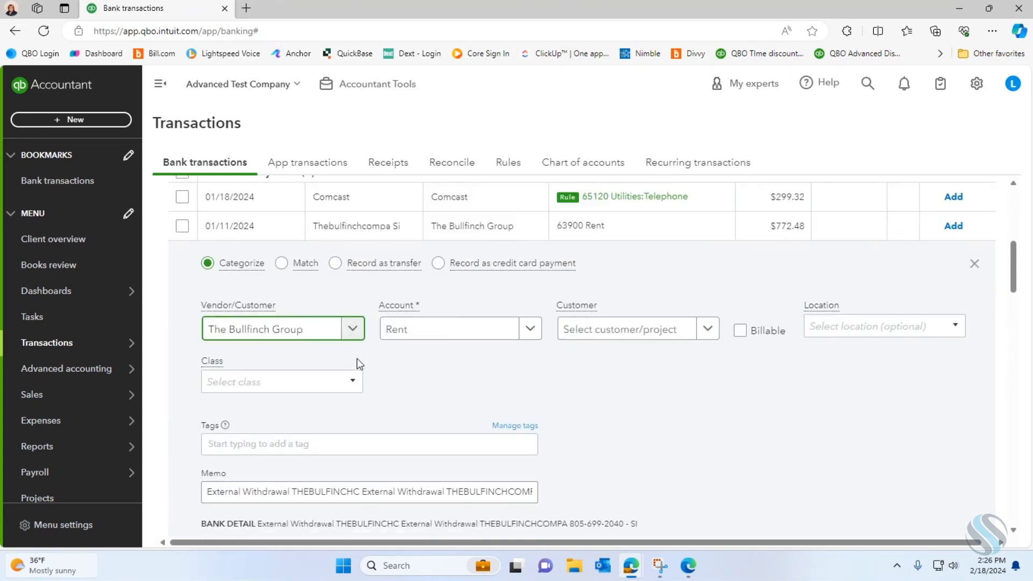
# Assign the Rent category from the categorization history to the 01/11/2024 $772.48 transaction and add it.
pyautogui.scroll(-1, 586, 396)
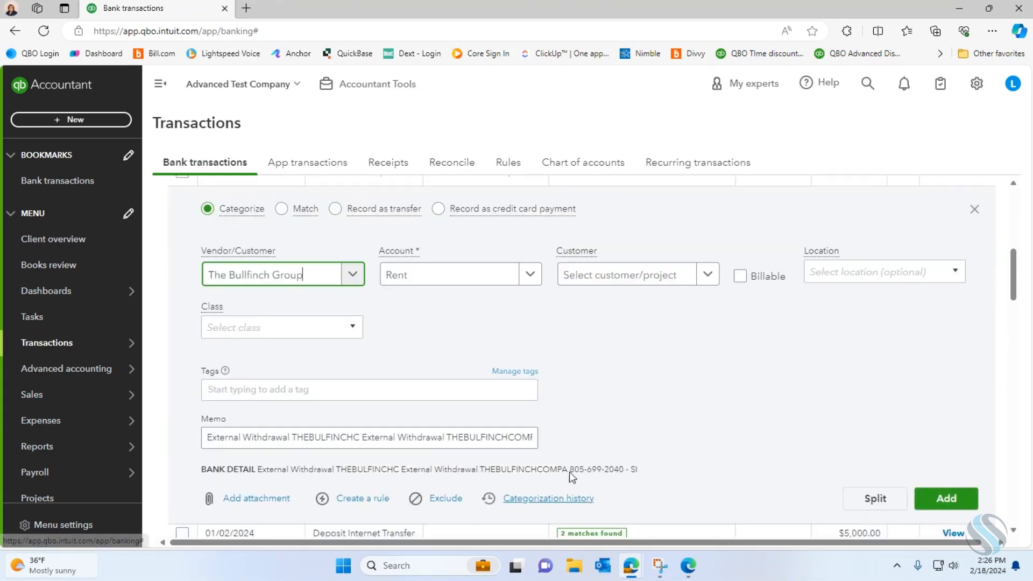
pyautogui.click(531, 500)
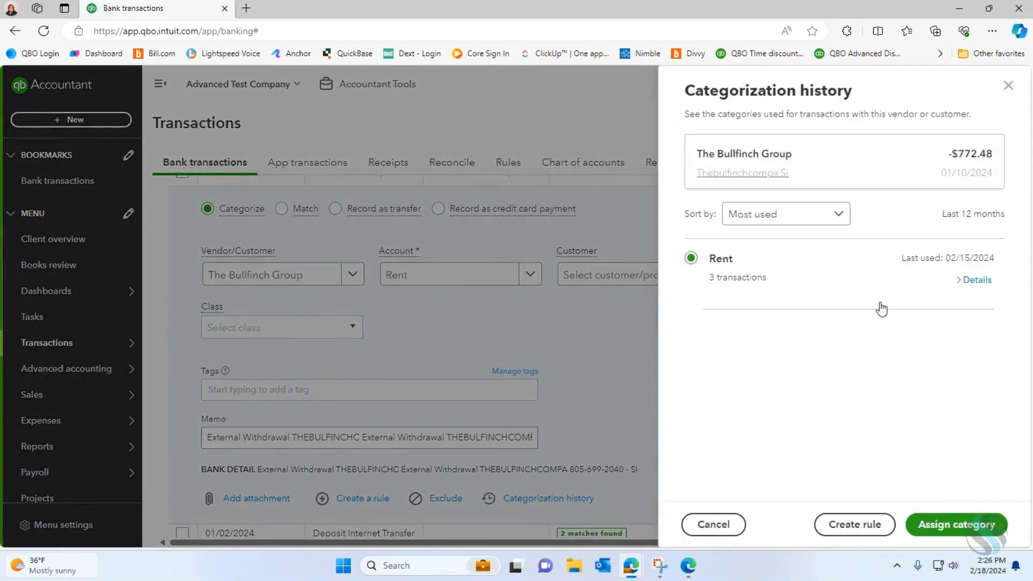
pyautogui.click(967, 525)
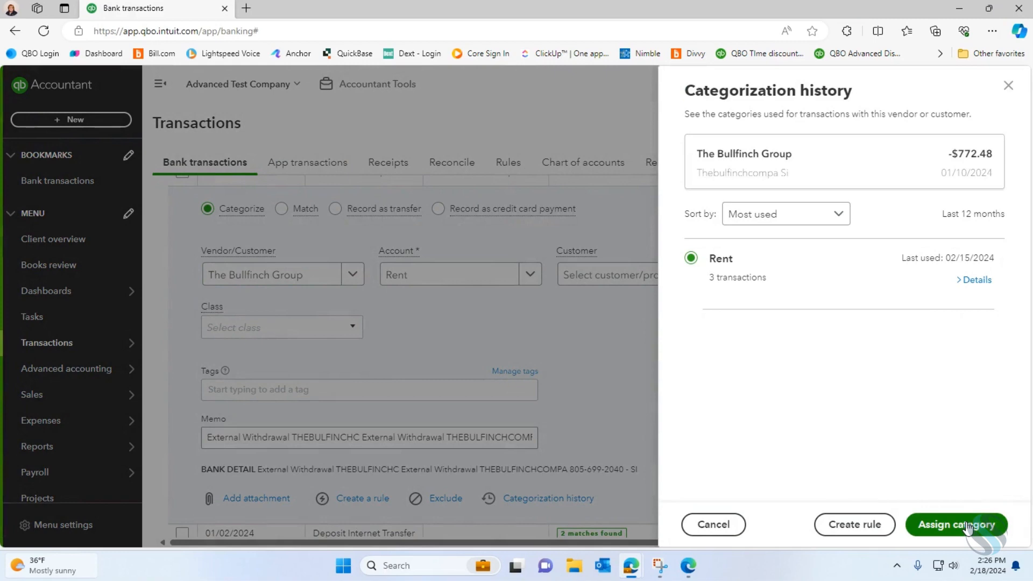
pyautogui.click(946, 500)
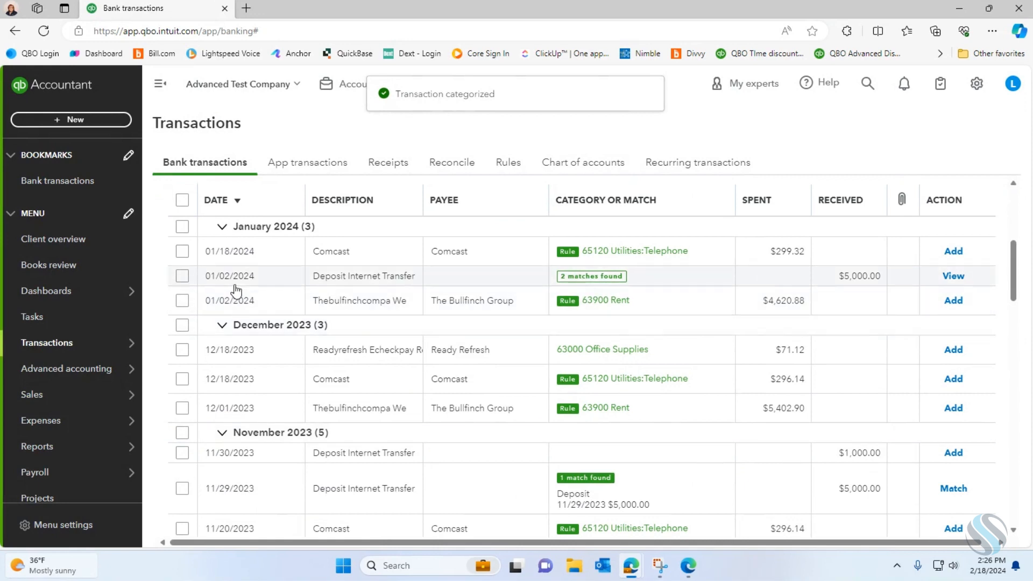
# Match the 01/02/2024 internet transfer of $5,000.00 to the suggested deposit dated 01/02/2024.
pyautogui.click(596, 278)
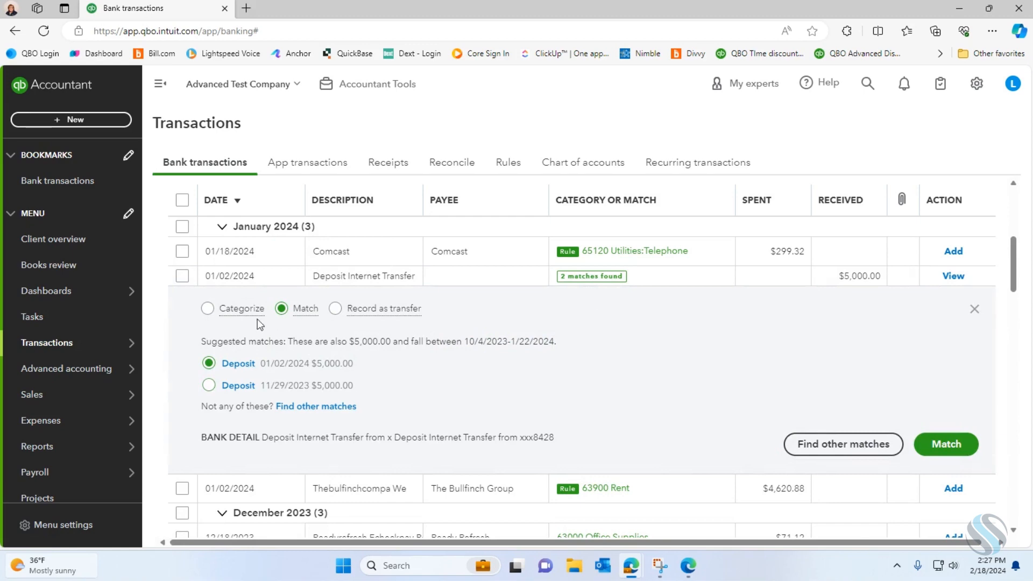
pyautogui.click(937, 448)
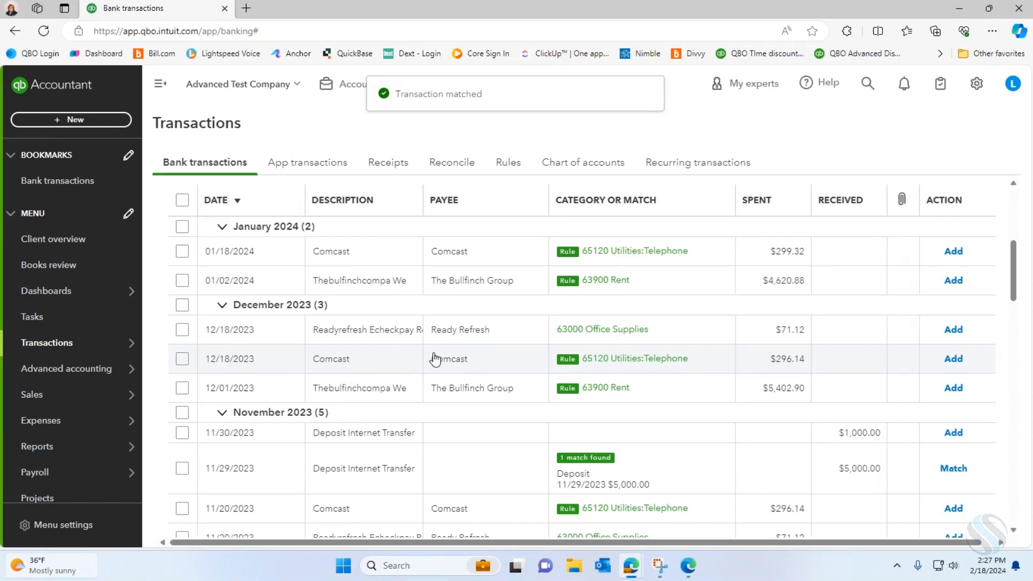
pyautogui.scroll(1, 435, 359)
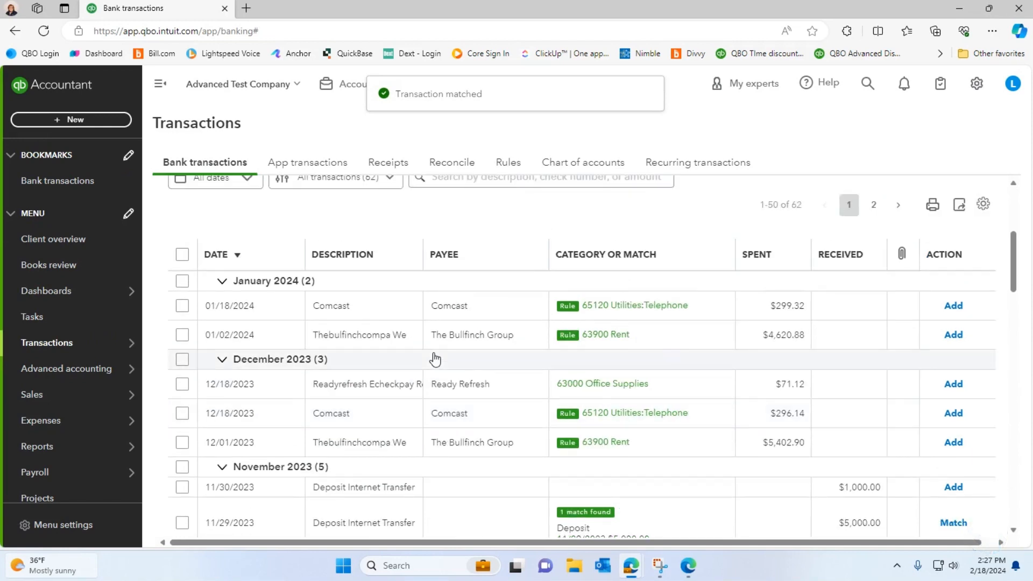